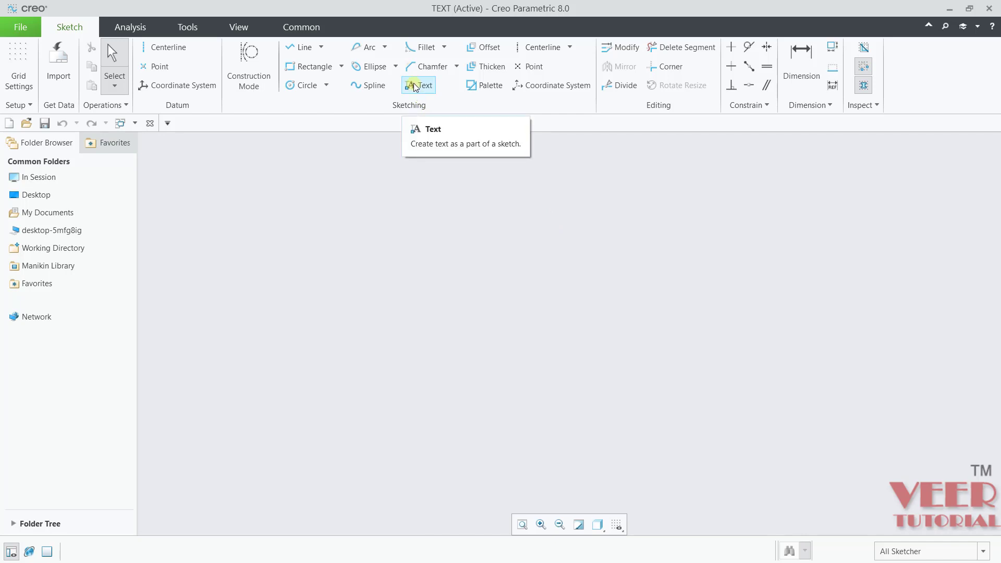
# Start a new sketch text by placing the first point of its height line.
pyautogui.click(415, 86)
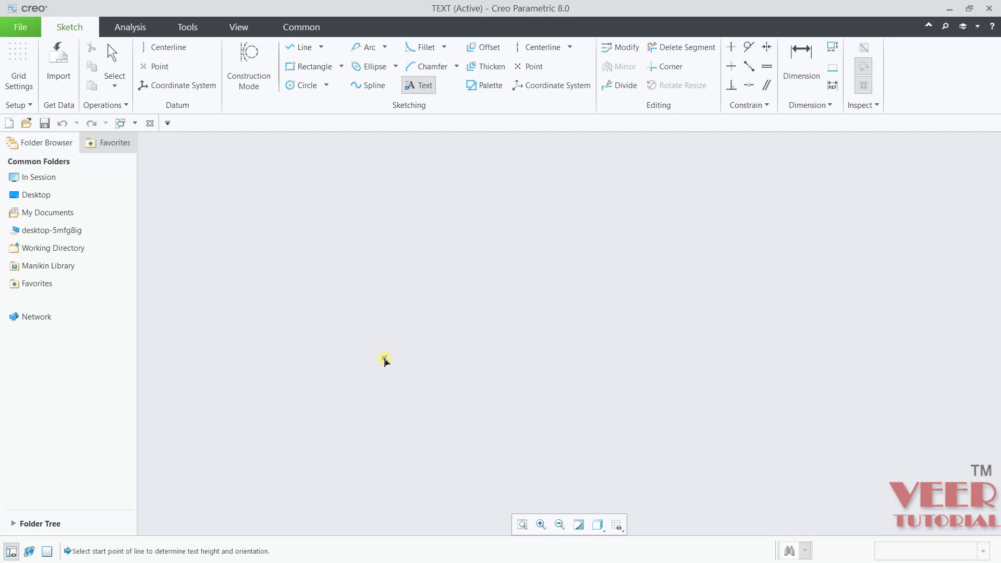
pyautogui.click(385, 359)
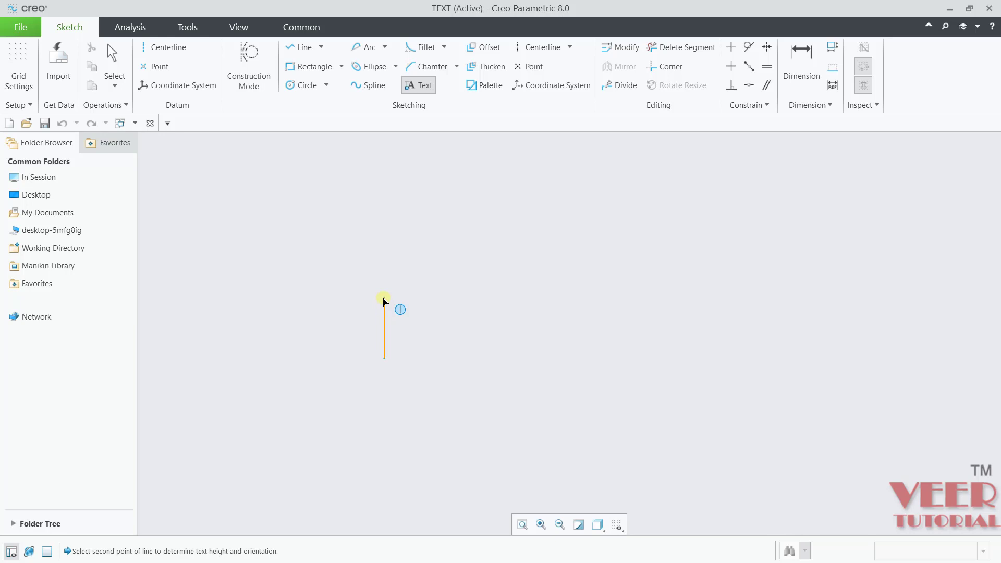
# End the vertical height line at 3 and enter the text 'creo parametric'.
pyautogui.click(384, 301)
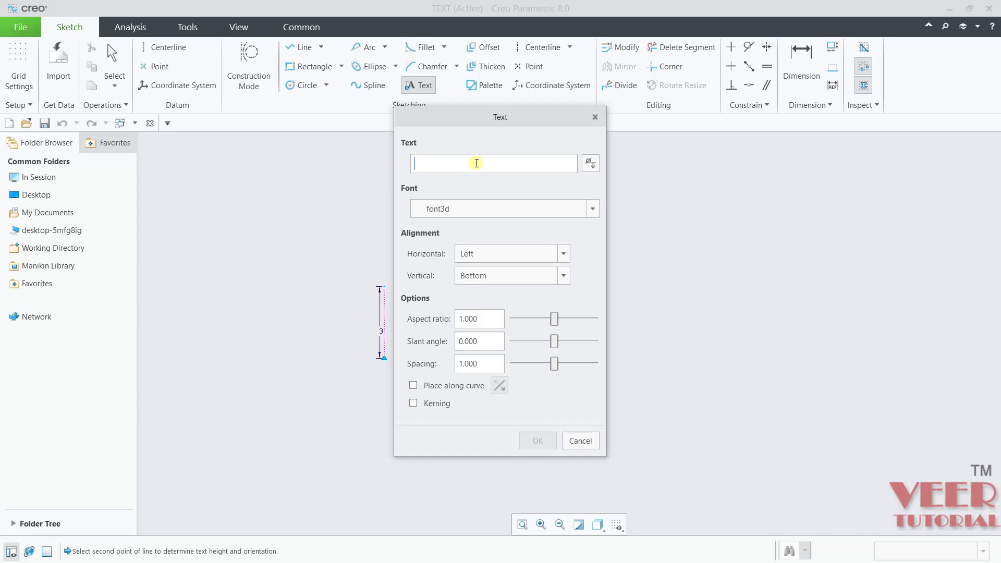
pyautogui.write('cre')
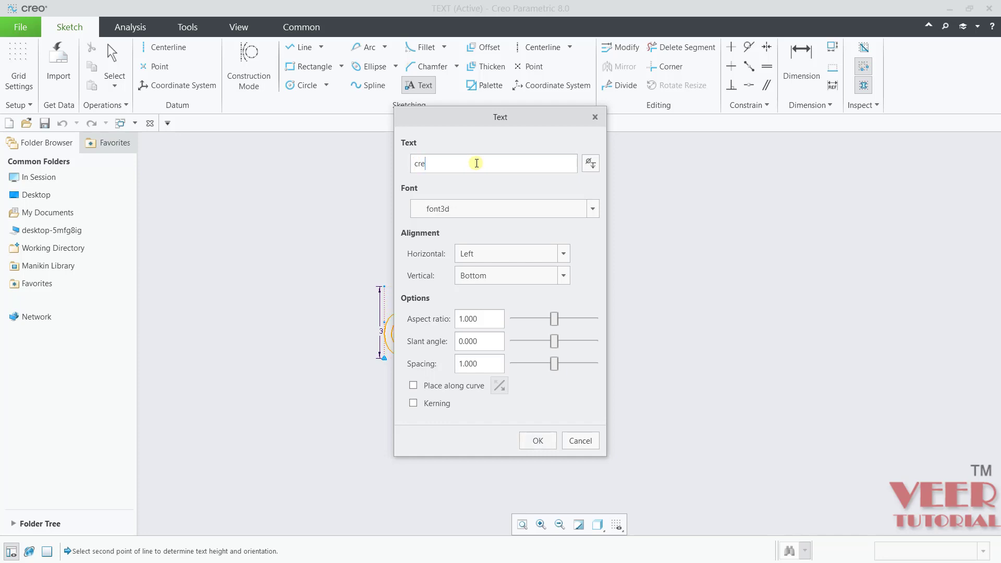
pyautogui.write('o pa')
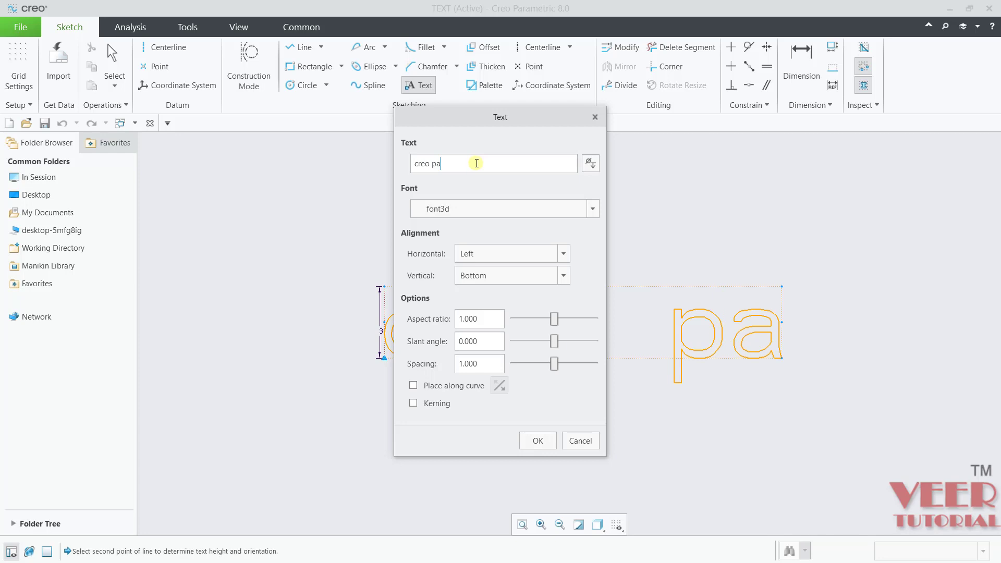
pyautogui.write('rametr')
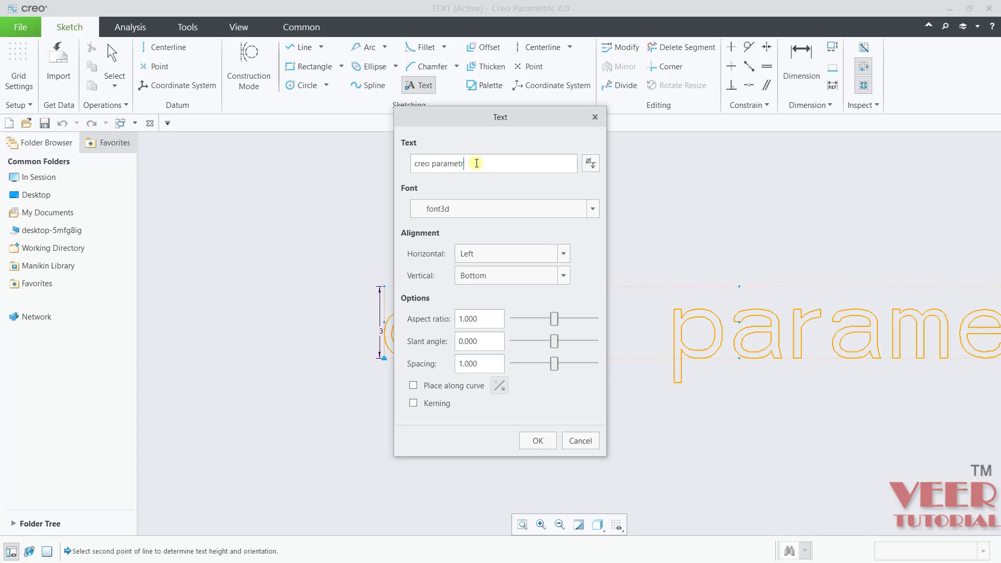
pyautogui.write('ic')
# Move the Text dialog left and zoom out so the full 'creo parametric' preview shows.
pyautogui.moveTo(448, 120)
pyautogui.mouseDown()
pyautogui.moveTo(166, 151)
pyautogui.moveTo(129, 141)
pyautogui.mouseUp()
pyautogui.scroll(-5, 418, 293)
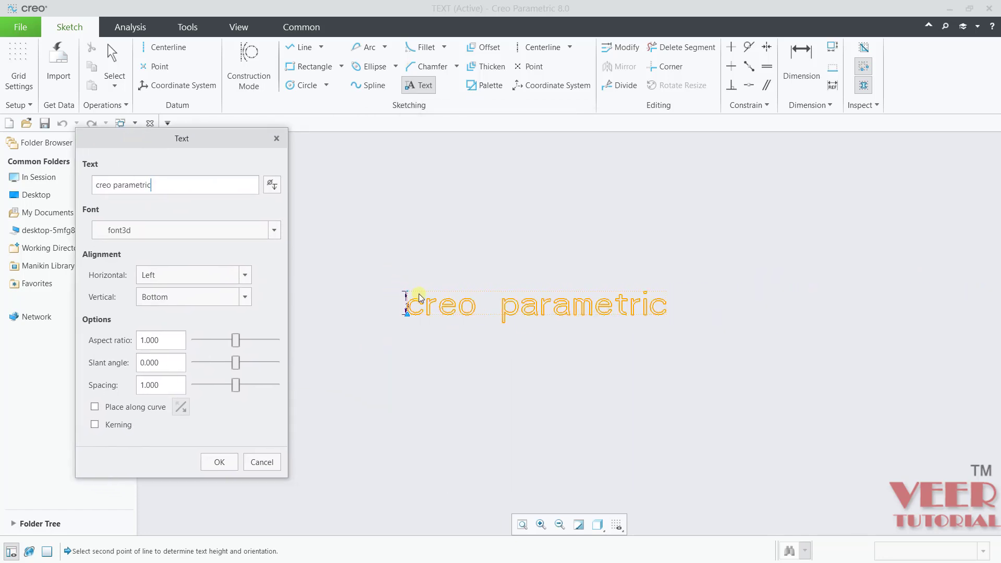
pyautogui.scroll(5, 449, 295)
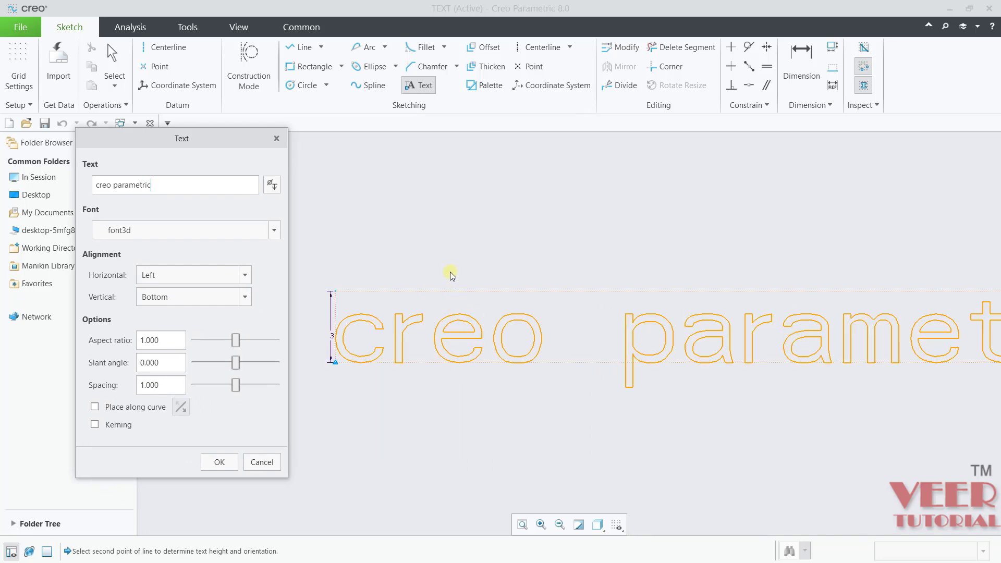
pyautogui.scroll(-2, 462, 292)
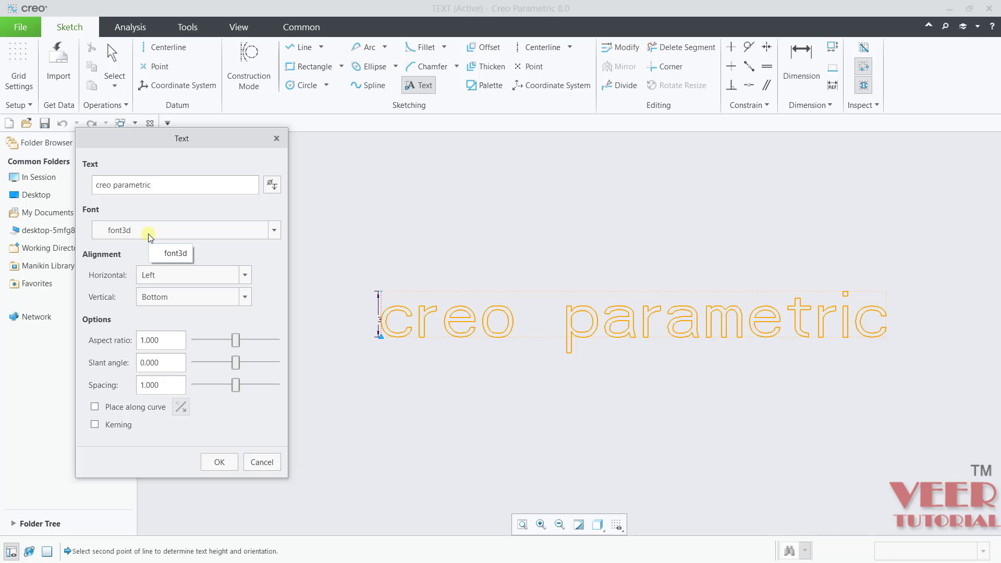
pyautogui.click(276, 184)
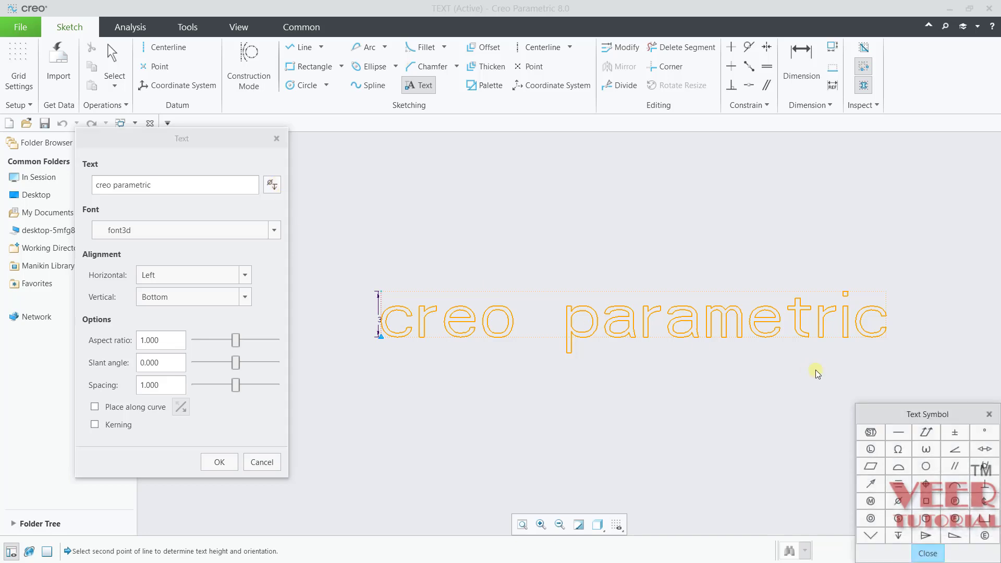
pyautogui.moveTo(938, 417); pyautogui.dragTo(526, 260)
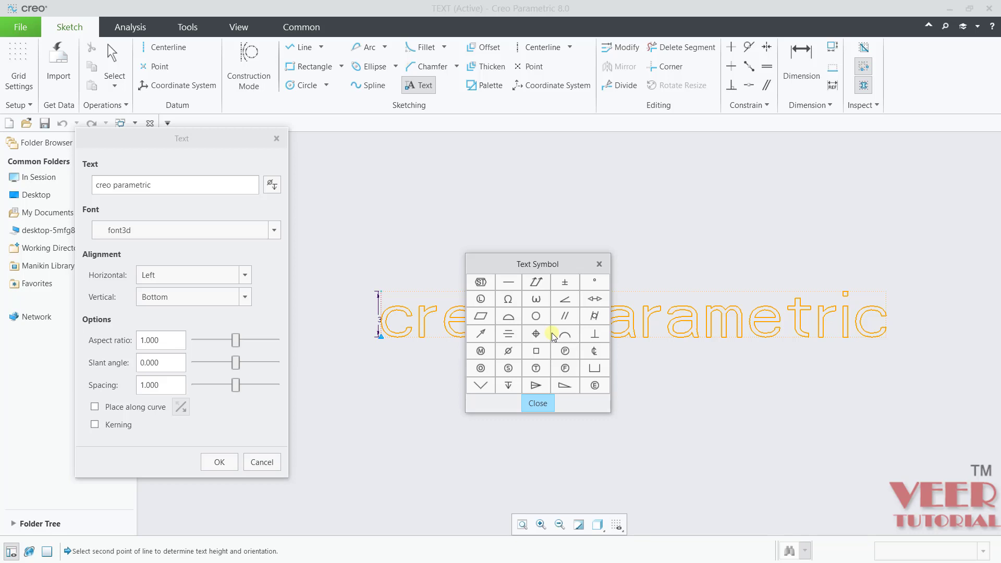
pyautogui.click(533, 404)
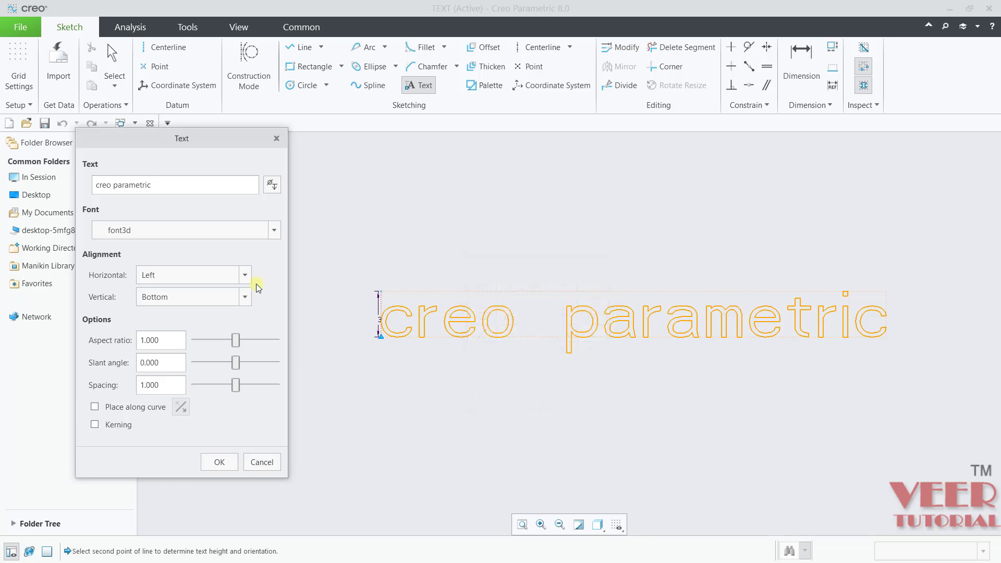
# Try the single-stroke 'font' font, then switch the text to <ttf>Arial WGL Bold.
pyautogui.click(139, 229)
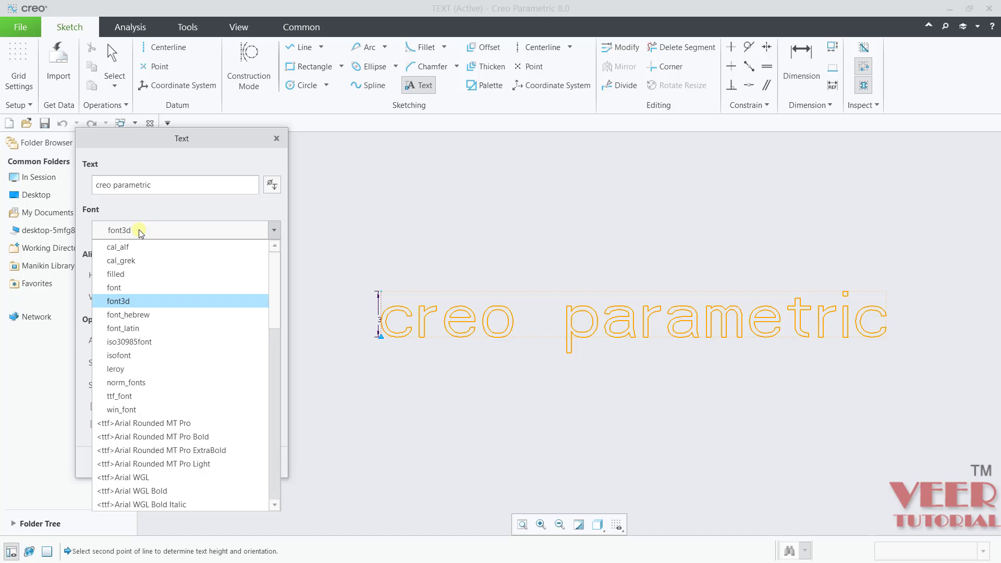
pyautogui.scroll(-10, 236, 314)
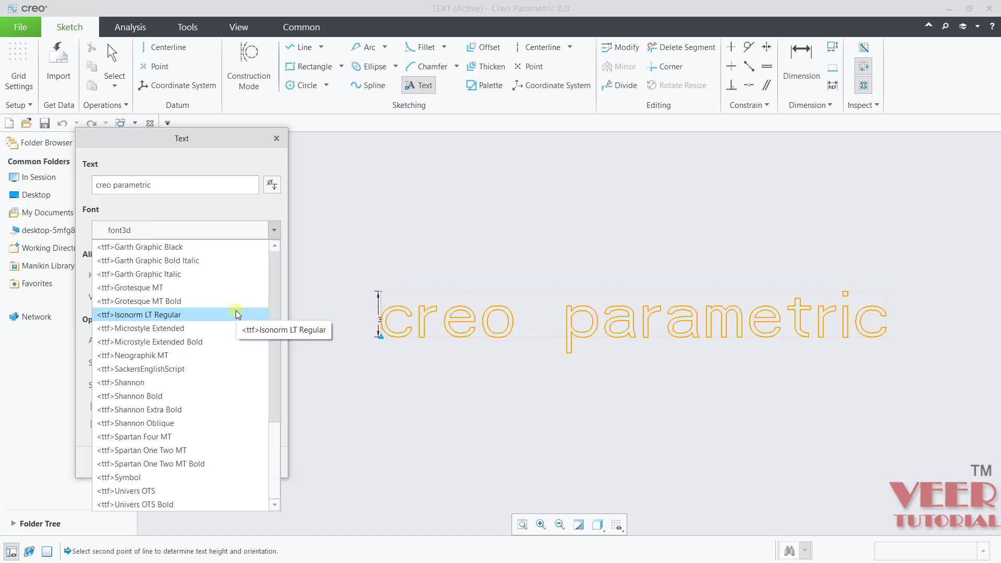
pyautogui.scroll(12, 230, 324)
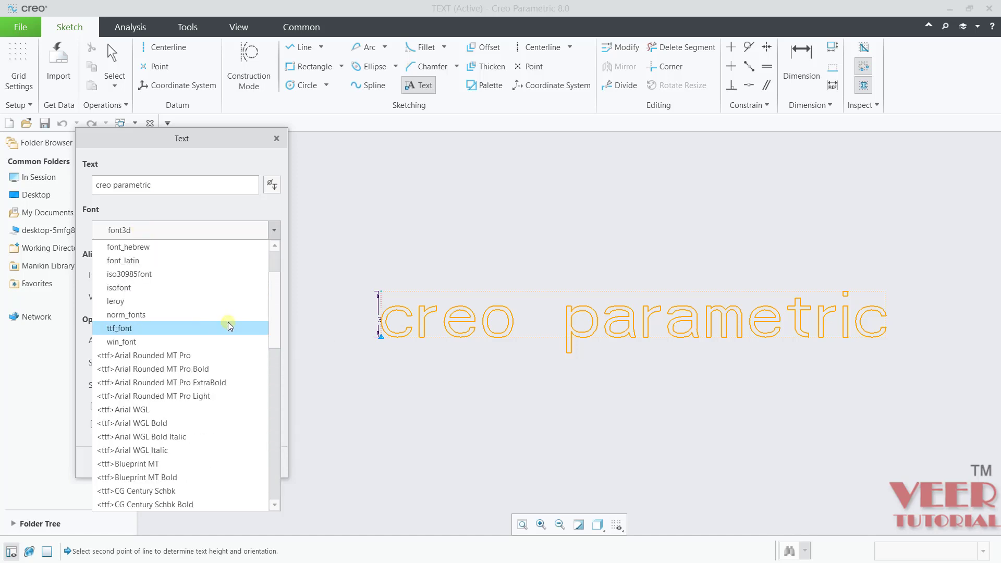
pyautogui.scroll(2, 228, 322)
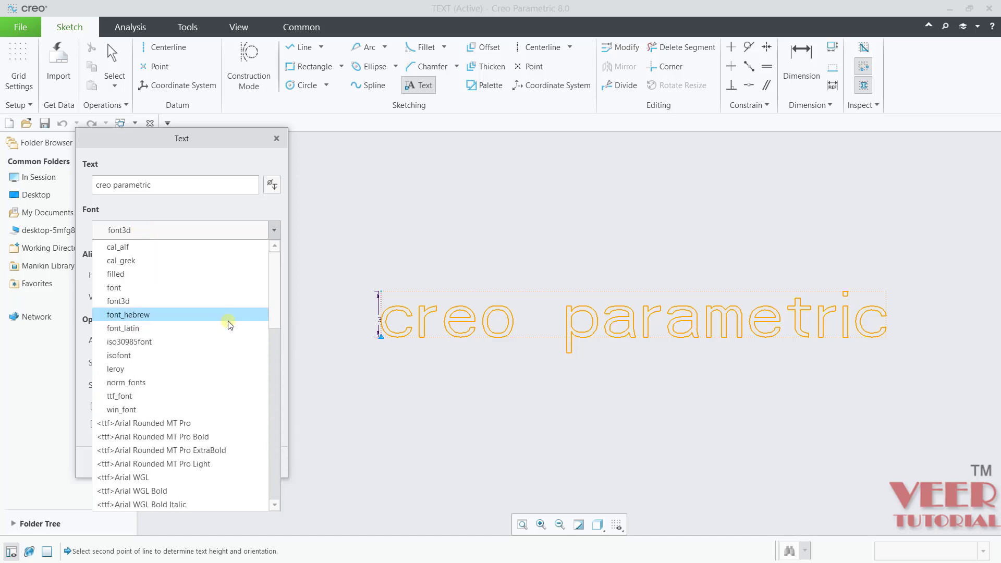
pyautogui.click(214, 285)
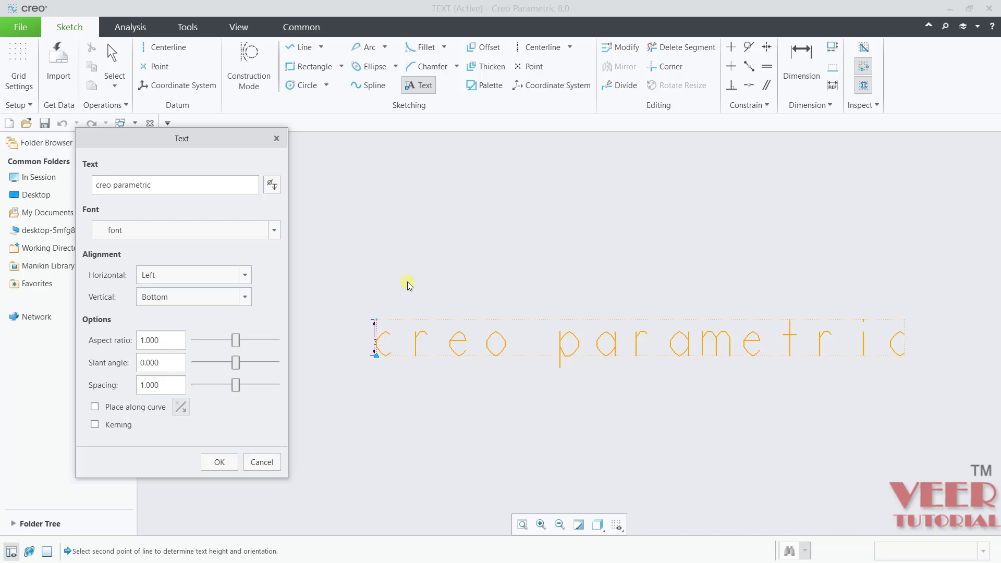
pyautogui.click(275, 230)
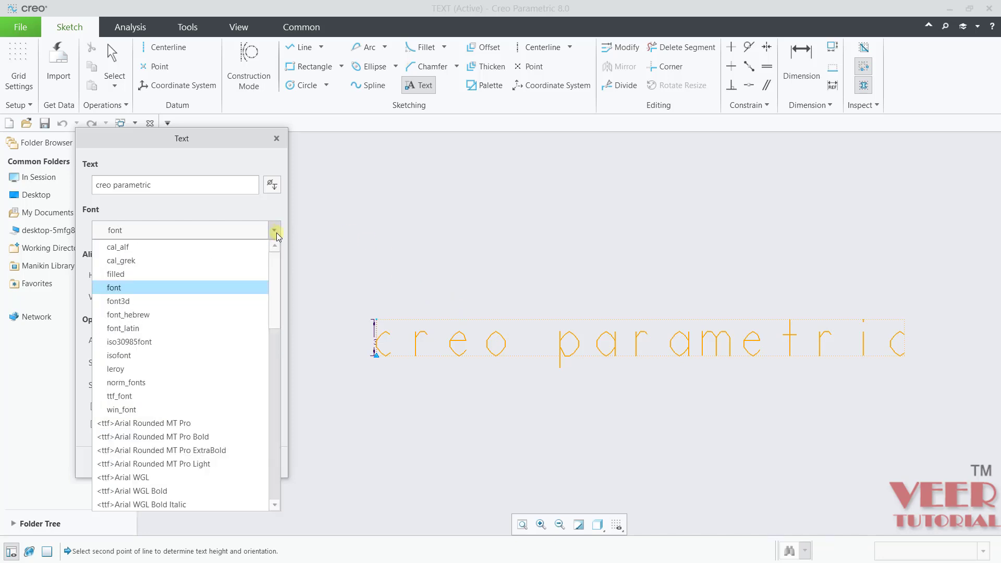
pyautogui.scroll(-3, 243, 302)
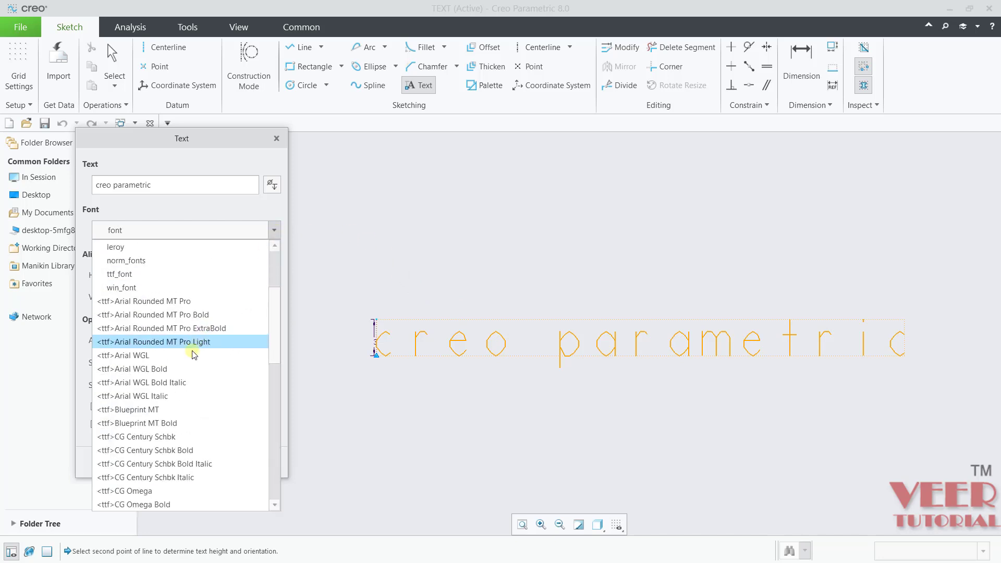
pyautogui.click(183, 370)
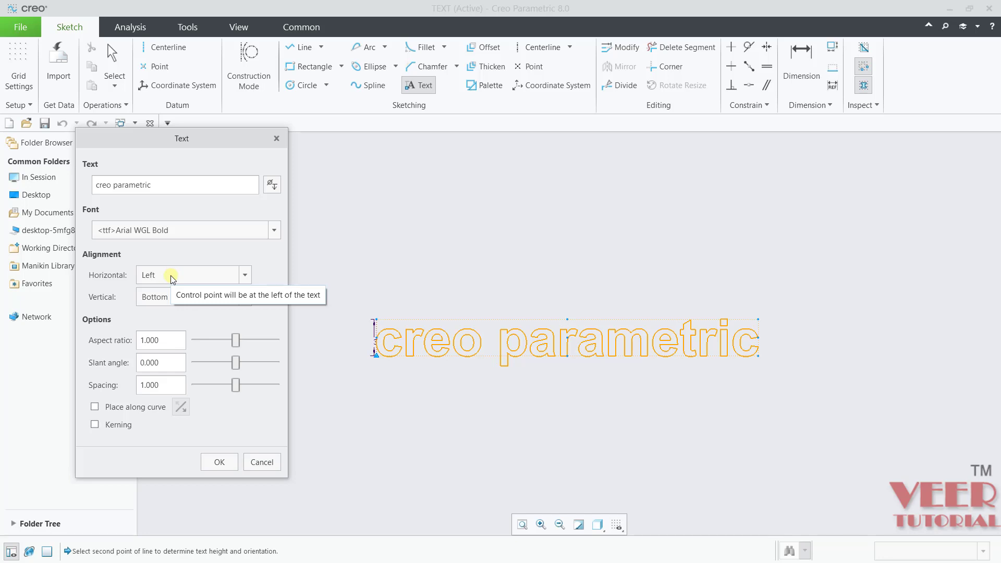
# Centre the text horizontally and align it vertically to its middle.
pyautogui.click(171, 275)
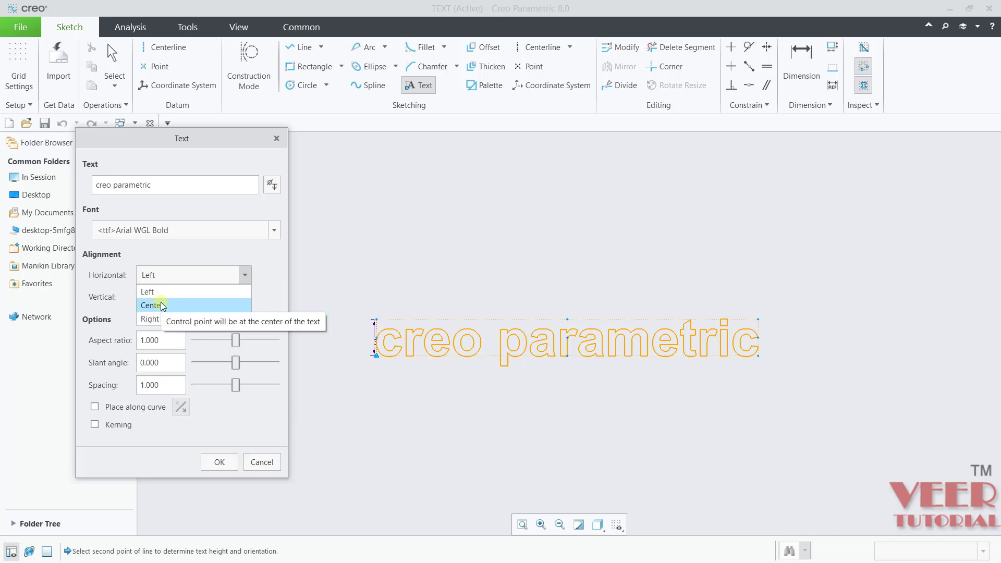
pyautogui.click(161, 305)
pyautogui.scroll(-3, 622, 436)
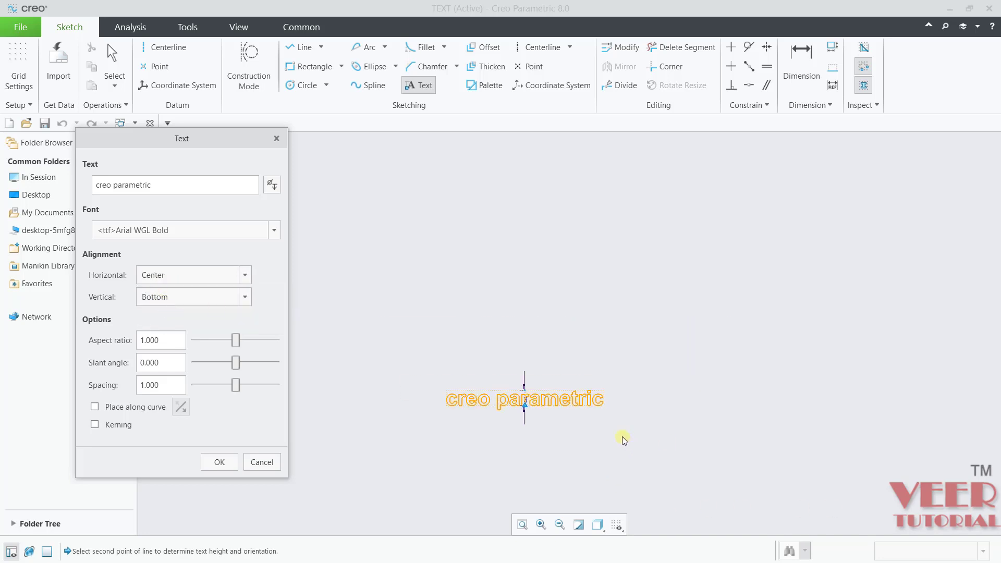
pyautogui.scroll(3, 527, 406)
pyautogui.scroll(1, 543, 392)
pyautogui.scroll(5, 544, 392)
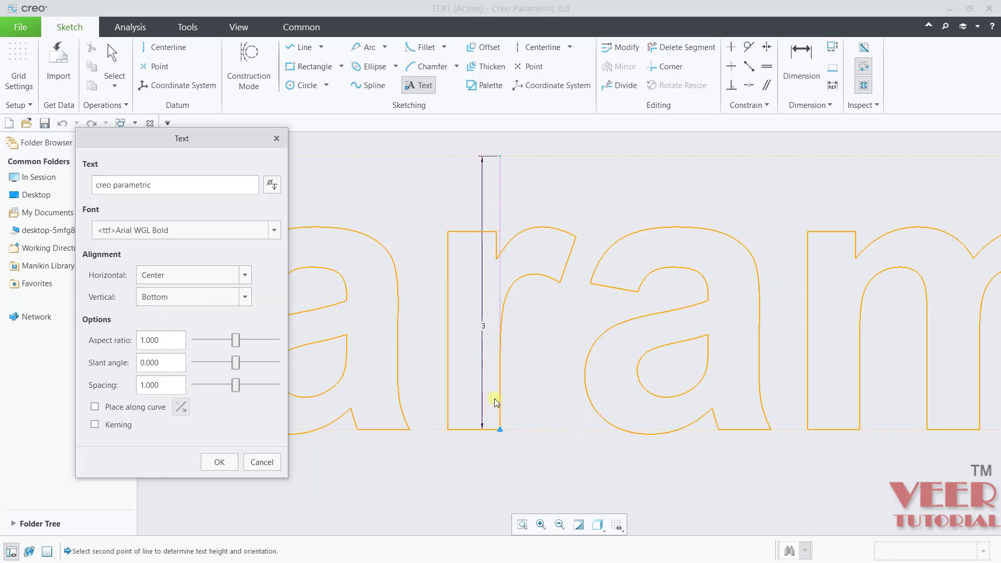
pyautogui.scroll(-5, 542, 399)
pyautogui.click(217, 297)
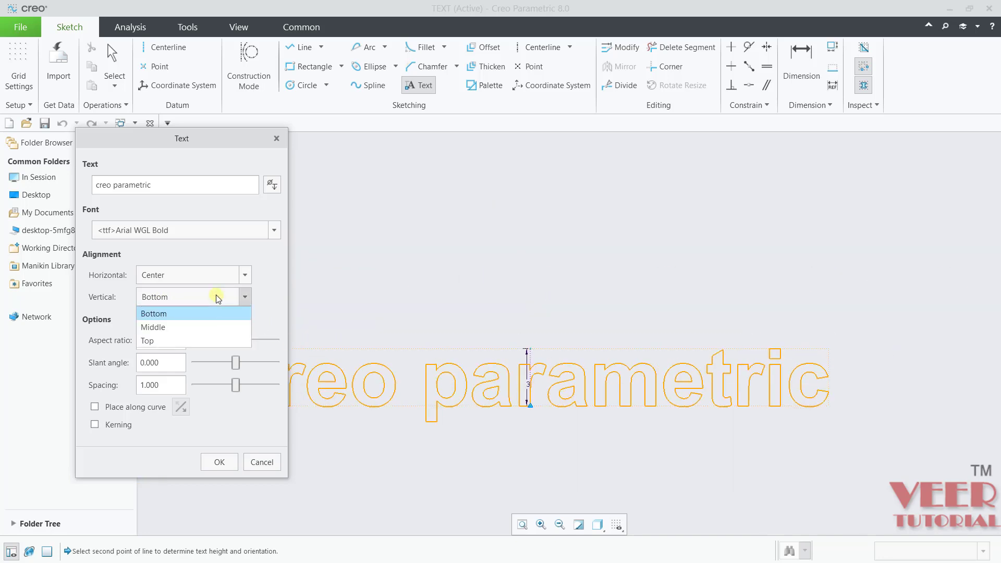
pyautogui.click(189, 327)
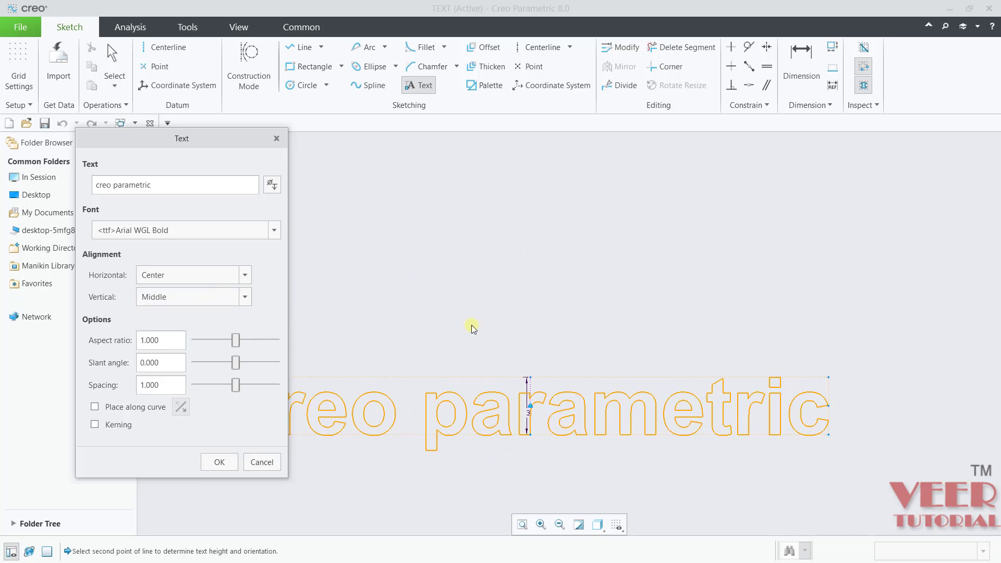
pyautogui.scroll(5, 584, 385)
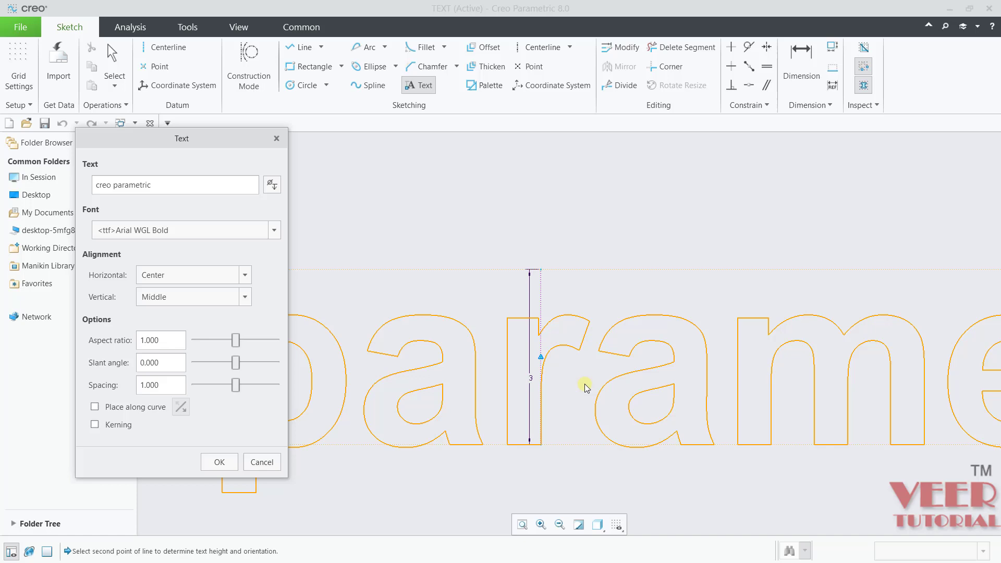
pyautogui.scroll(-3, 574, 385)
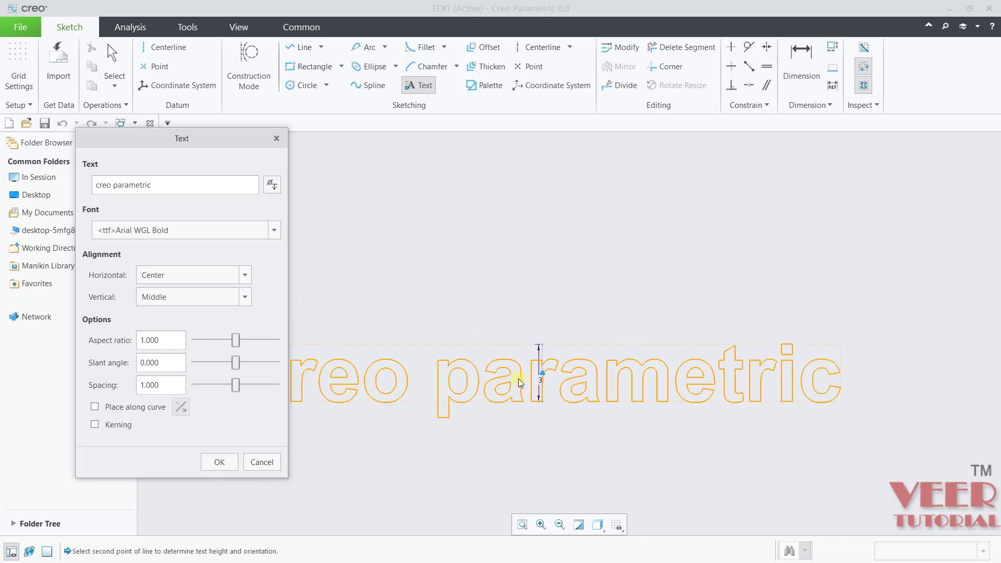
pyautogui.scroll(-3, 591, 383)
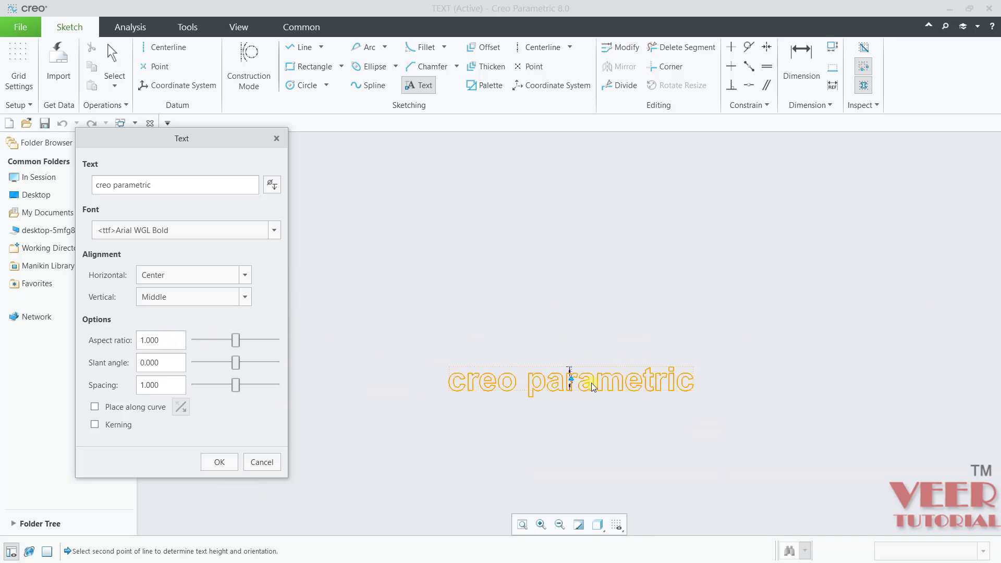
pyautogui.scroll(2, 548, 397)
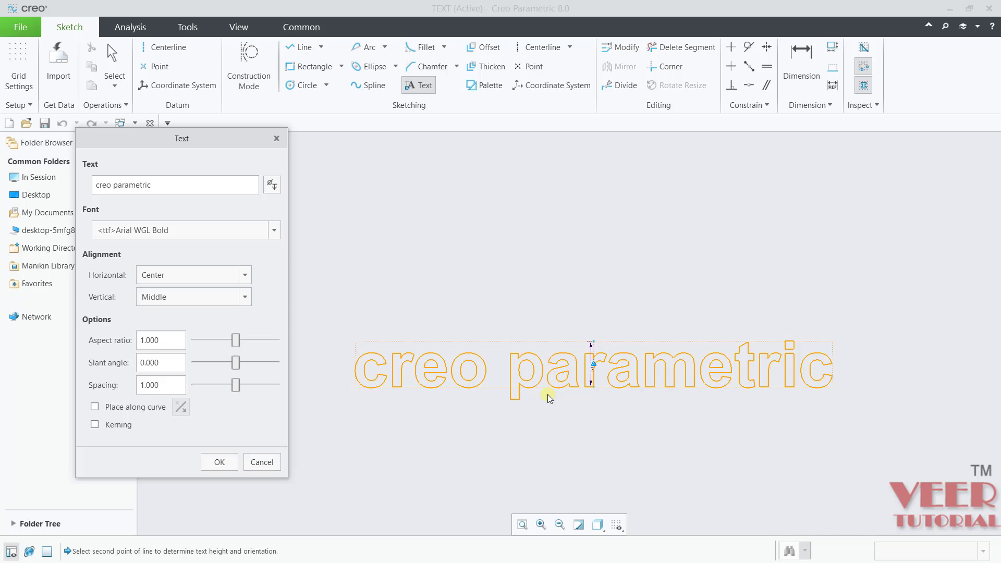
# Try an aspect ratio of 2, then return it to 1 and widen slightly.
pyautogui.moveTo(168, 340); pyautogui.dragTo(64, 330)
pyautogui.write('2')
pyautogui.press('Return')
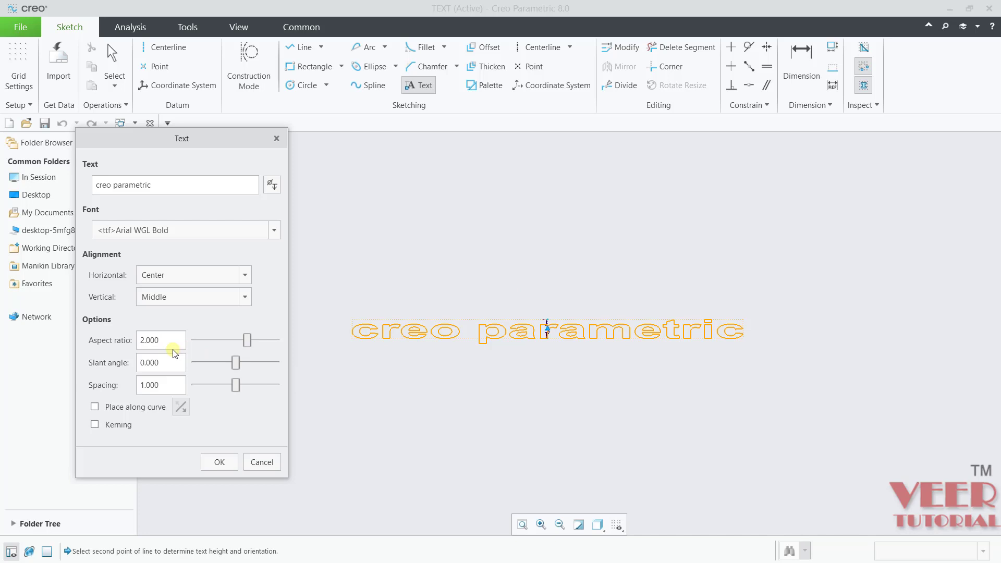
pyautogui.moveTo(171, 342); pyautogui.dragTo(134, 334)
pyautogui.write('1')
pyautogui.press('Return')
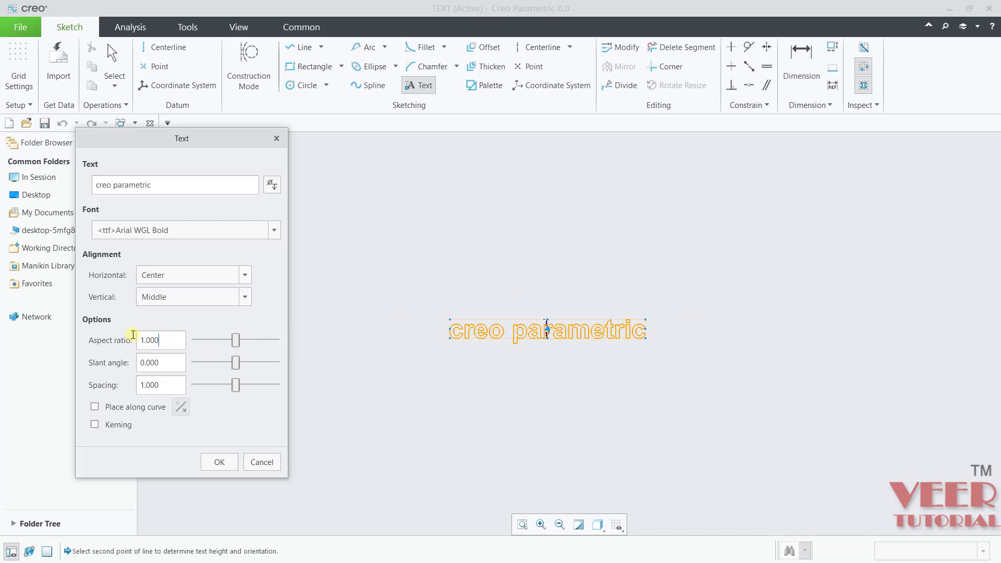
pyautogui.moveTo(237, 343)
pyautogui.mouseDown()
pyautogui.moveTo(249, 338)
pyautogui.moveTo(237, 342)
pyautogui.mouseUp()
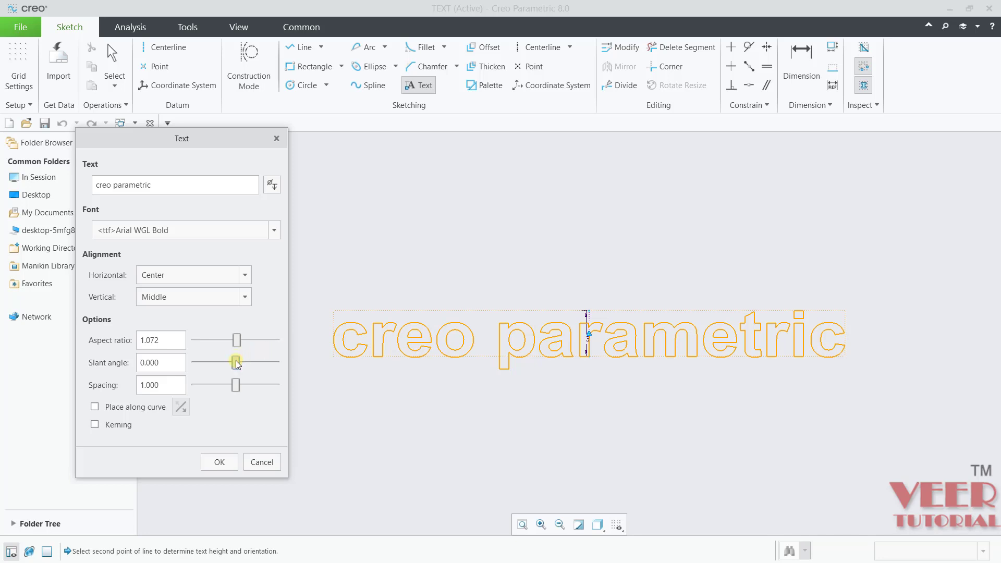
# Adjust the slant and letter spacing, then reset spacing to 1.
pyautogui.moveTo(238, 360)
pyautogui.mouseDown()
pyautogui.moveTo(267, 365)
pyautogui.moveTo(236, 364)
pyautogui.mouseUp()
pyautogui.moveTo(235, 393)
pyautogui.mouseDown()
pyautogui.moveTo(245, 395)
pyautogui.moveTo(226, 395)
pyautogui.mouseUp()
pyautogui.moveTo(166, 386); pyautogui.dragTo(98, 386)
pyautogui.write('1')
pyautogui.press('Return')
# Place the 'creo parametric' text, exit the Text tool, and zoom to check it.
pyautogui.click(216, 461)
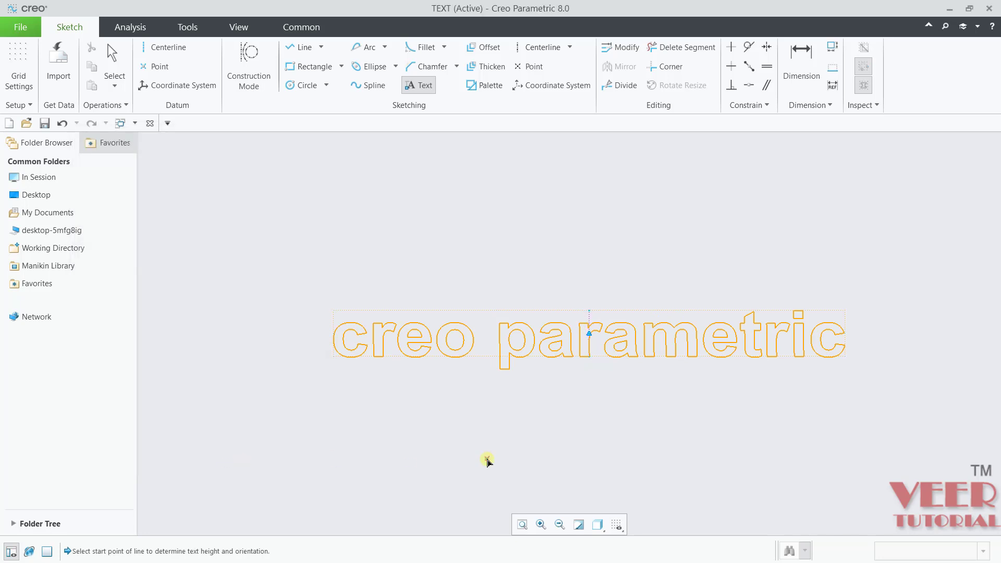
pyautogui.click(487, 458)
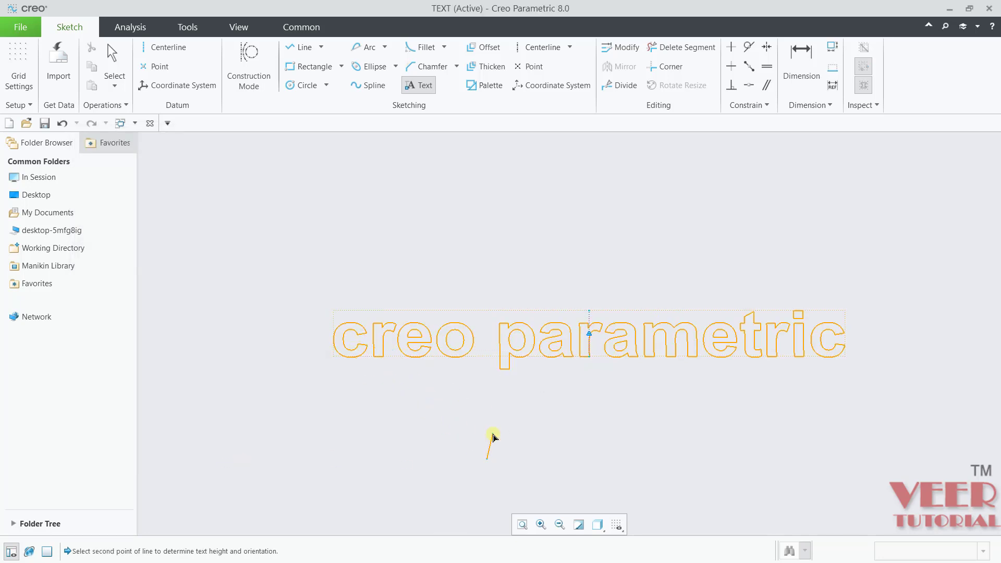
pyautogui.middleClick(494, 437)
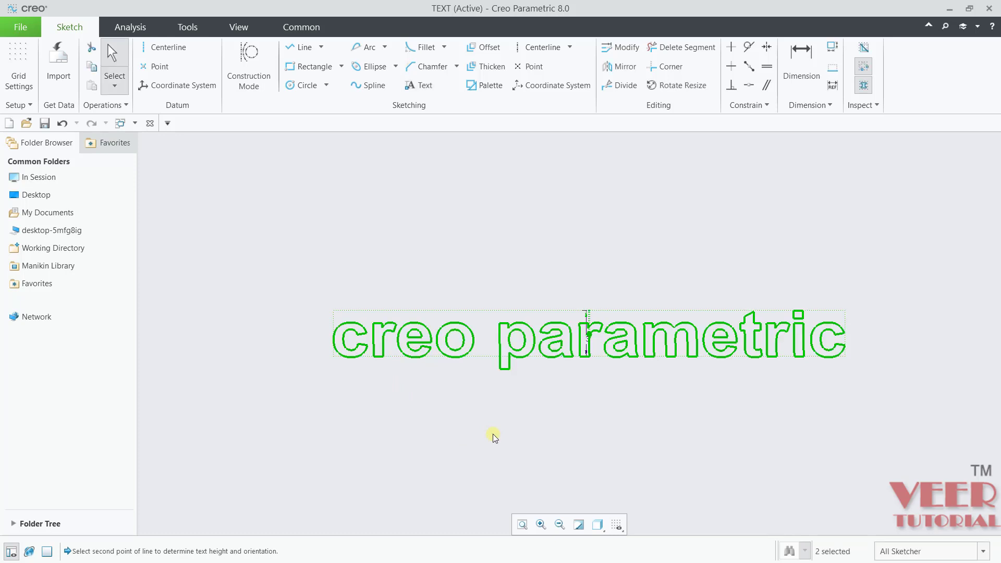
pyautogui.scroll(-3, 495, 437)
pyautogui.scroll(-2, 395, 395)
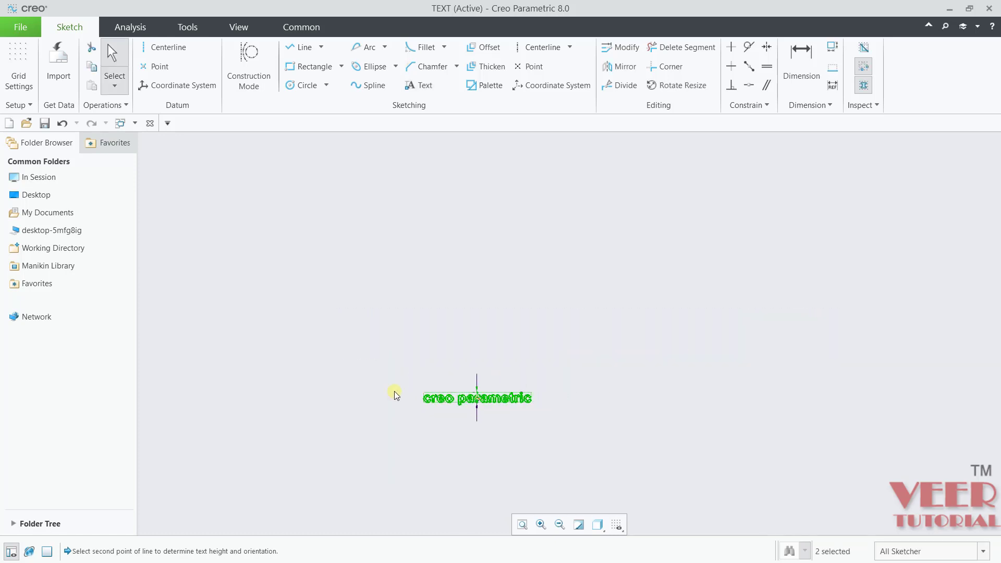
pyautogui.scroll(3, 720, 331)
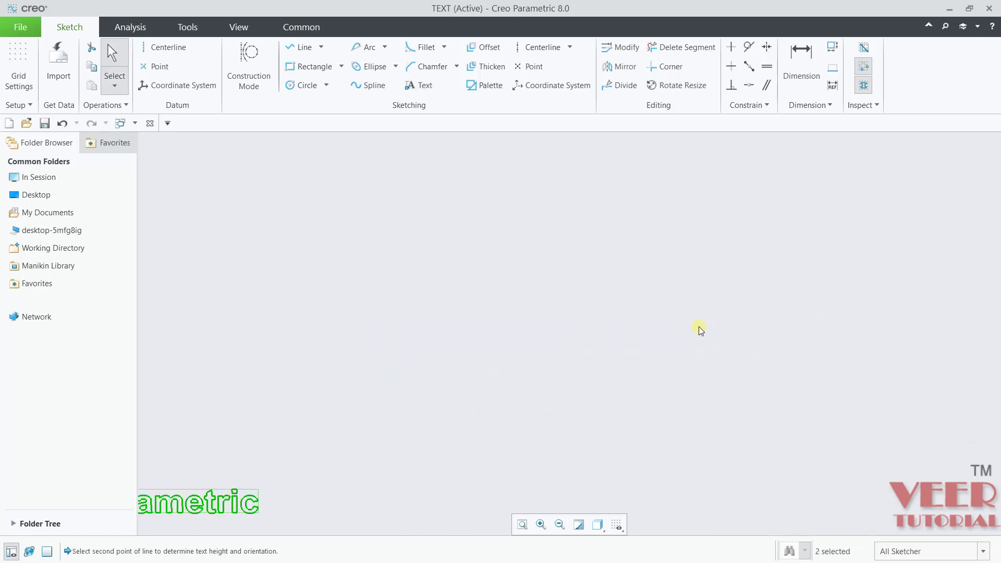
# Draw a 3-point arc of radius 61 from lower left to upper right.
pyautogui.click(384, 48)
pyautogui.click(337, 65)
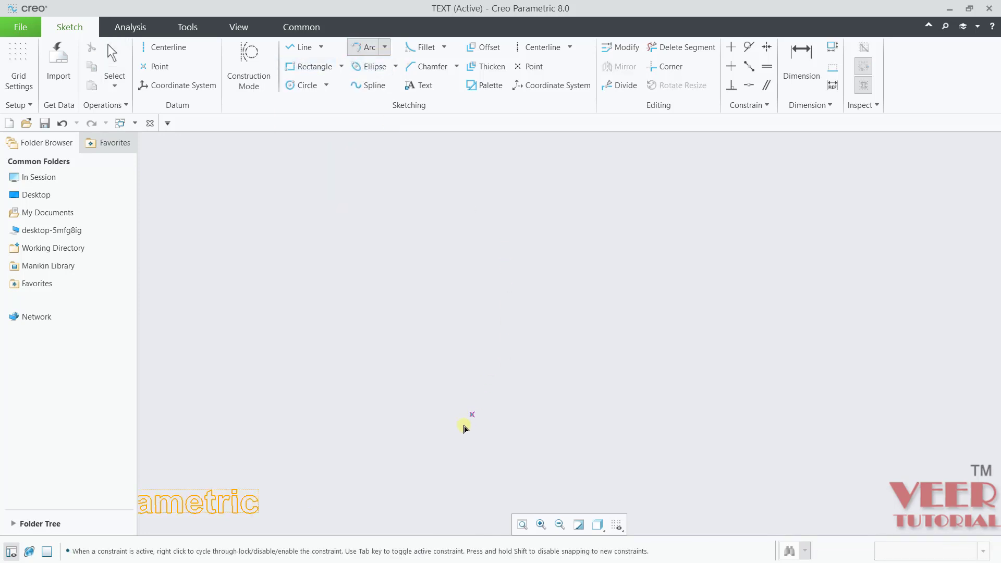
pyautogui.click(421, 436)
pyautogui.click(822, 244)
pyautogui.middleClick(940, 376)
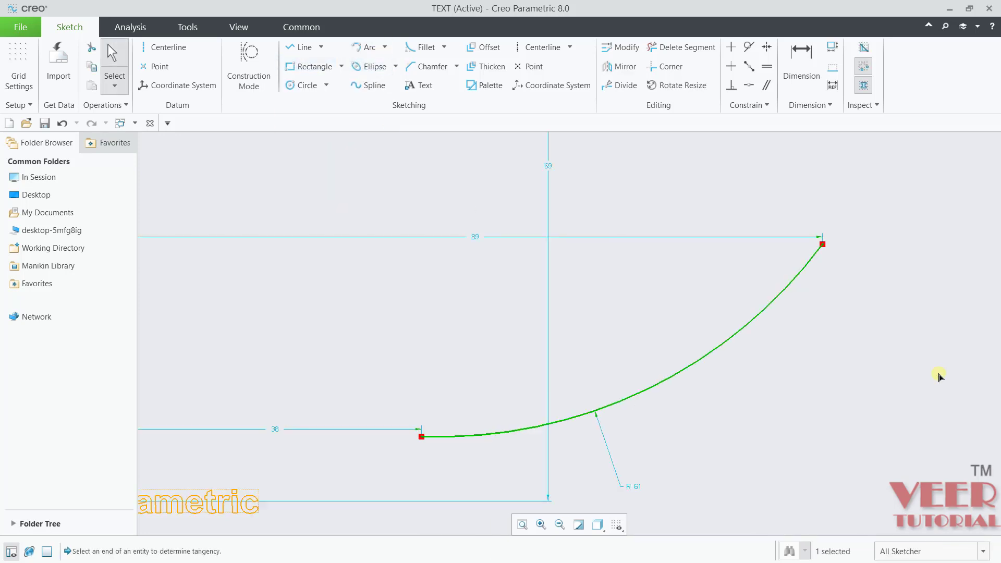
# Start new text with its height line beginning at the arc's left end.
pyautogui.click(421, 89)
pyautogui.scroll(-2, 439, 430)
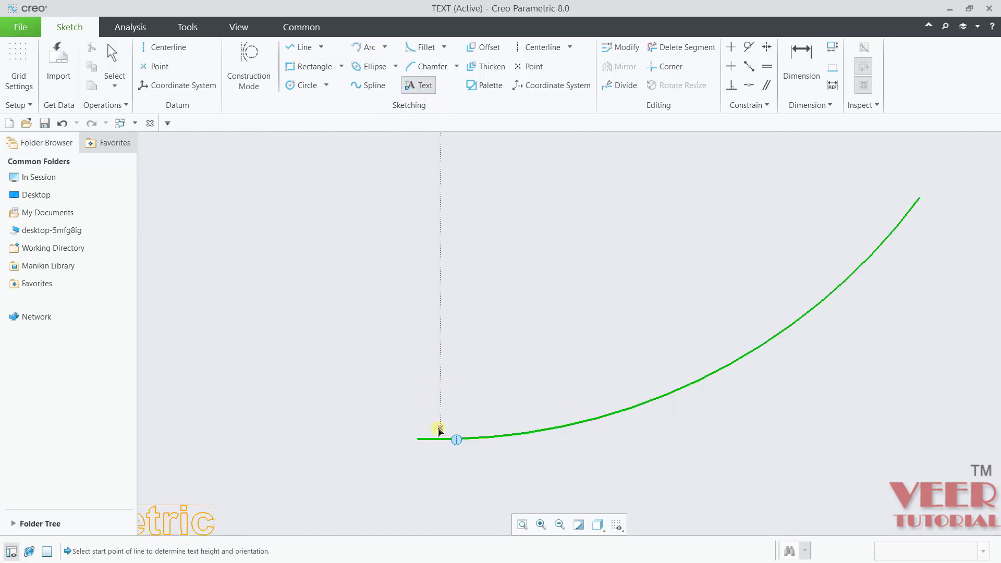
pyautogui.scroll(-1, 440, 430)
pyautogui.click(407, 445)
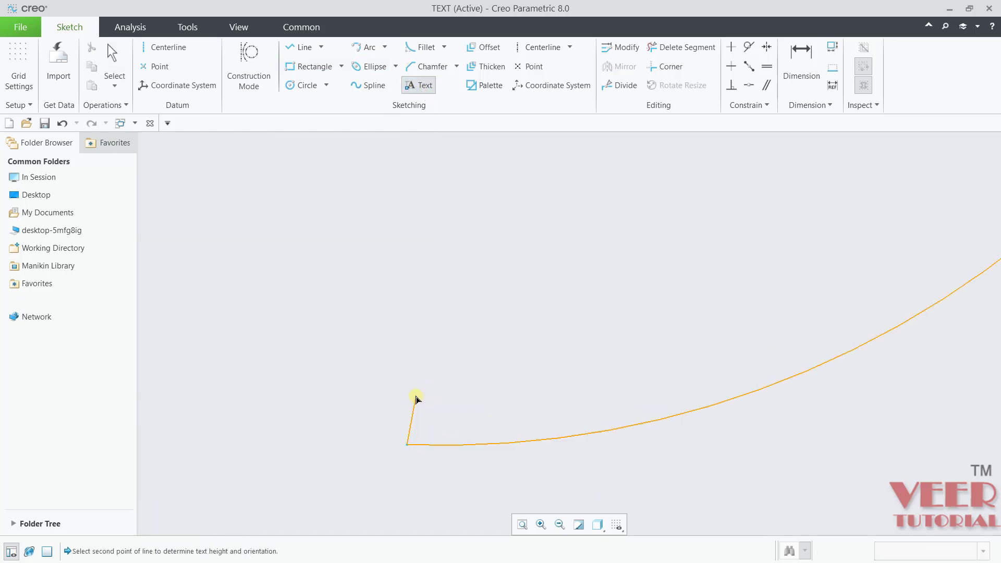
# Set the text height, enter 'this is the arc', and move the dialog aside.
pyautogui.click(413, 342)
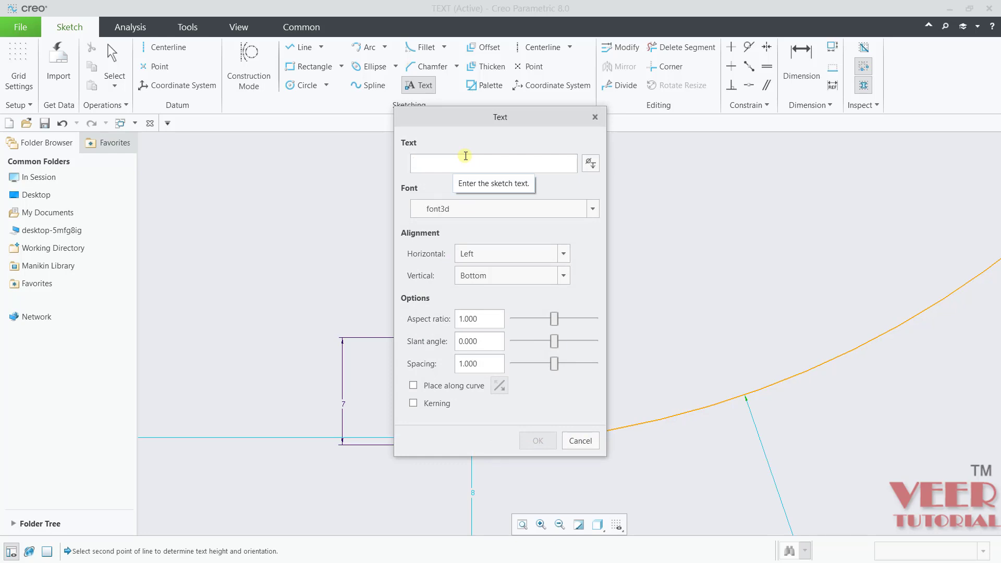
pyautogui.write('this')
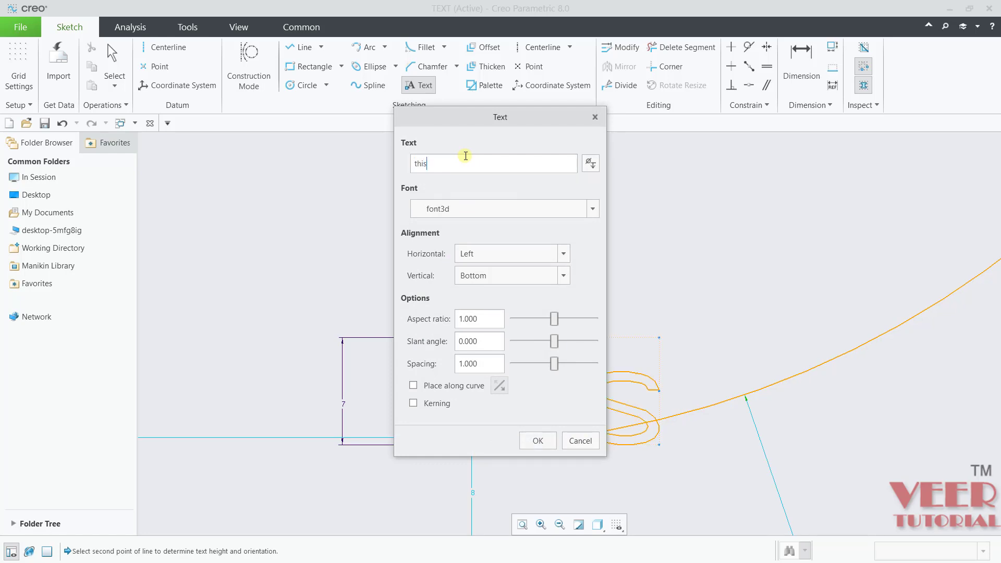
pyautogui.write(' is t')
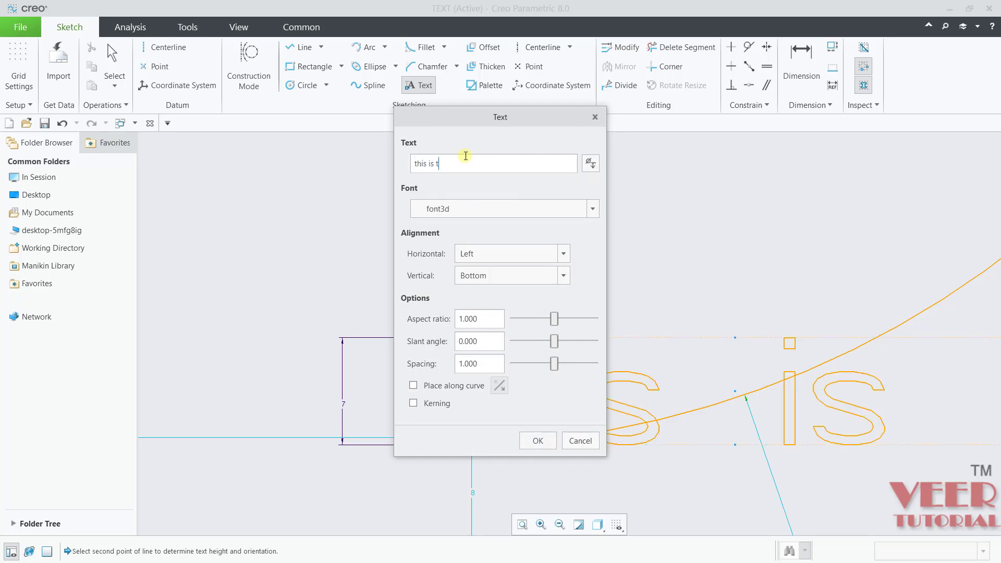
pyautogui.write('he arc')
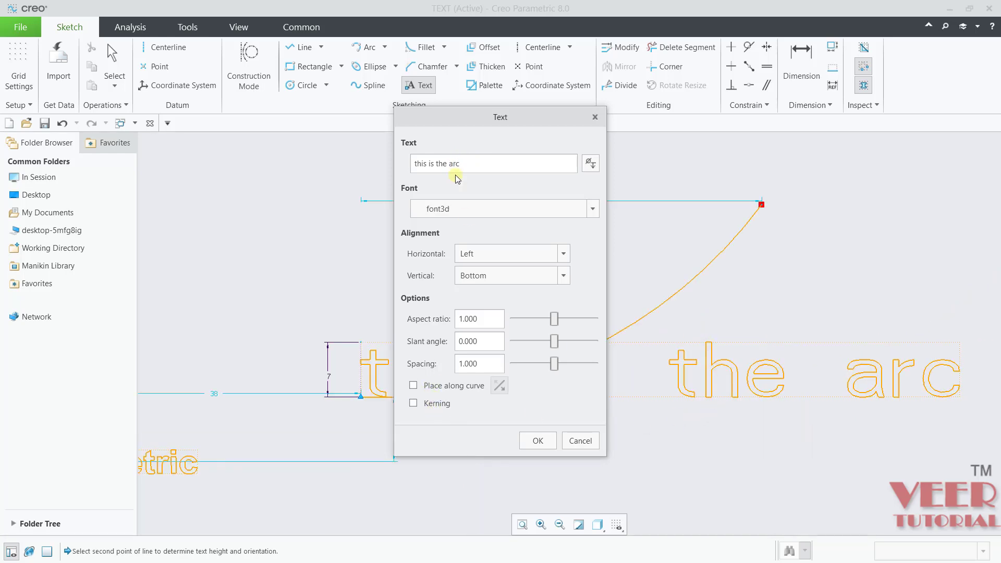
pyautogui.moveTo(433, 124)
pyautogui.mouseDown()
pyautogui.moveTo(305, 147)
pyautogui.moveTo(185, 133)
pyautogui.mouseUp()
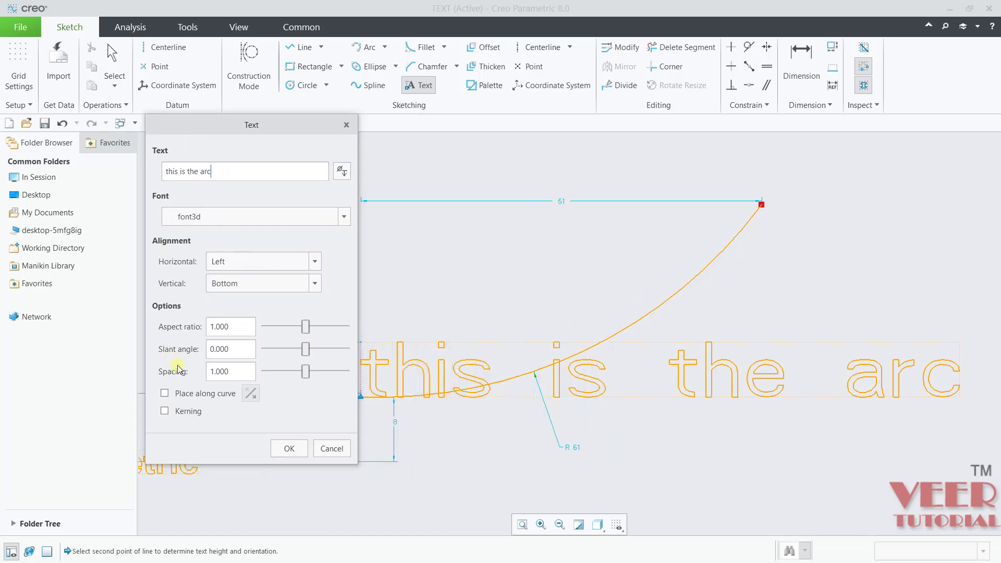
# Place the text along the arc and tighten letter spacing to 0.646.
pyautogui.click(166, 394)
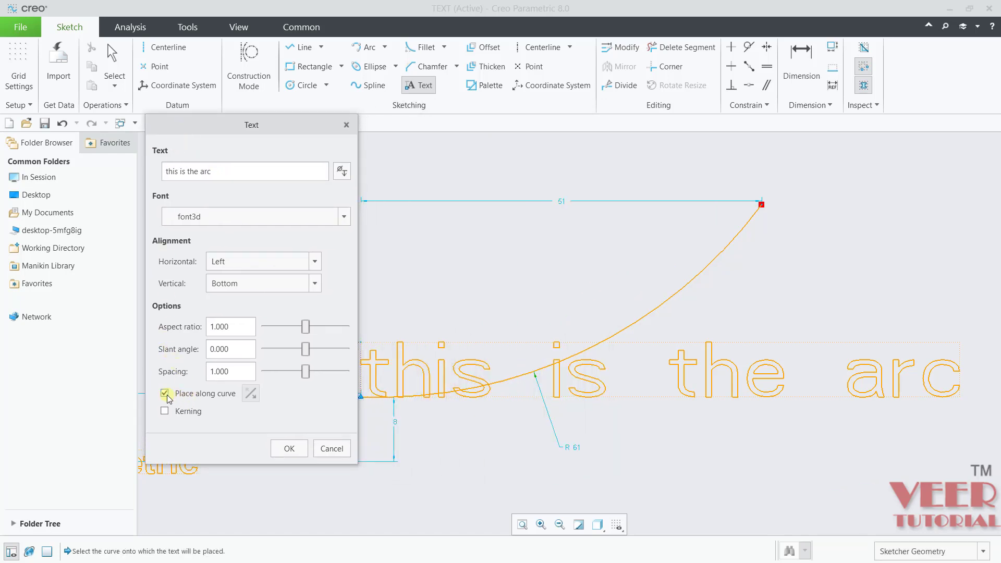
pyautogui.click(671, 305)
pyautogui.scroll(-3, 709, 360)
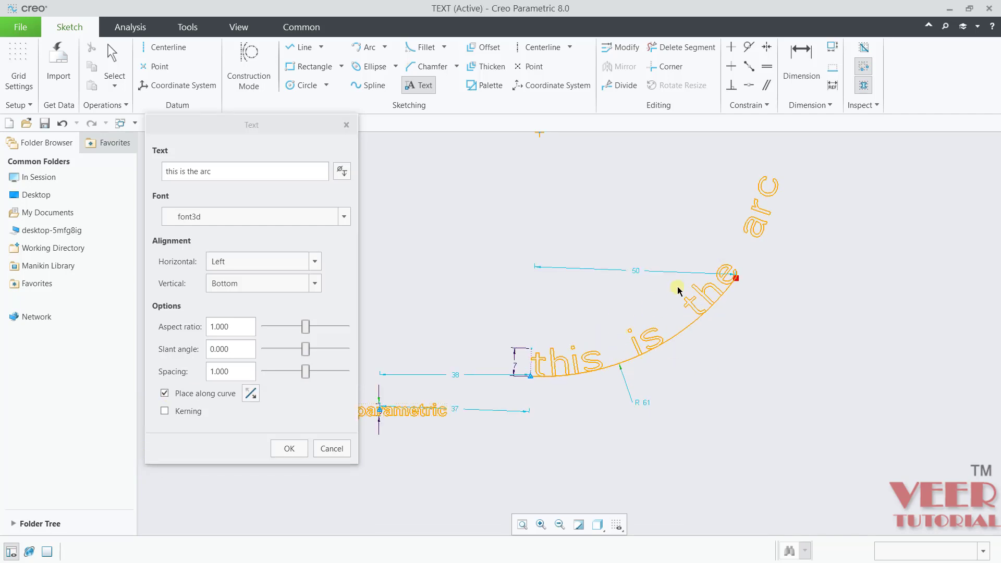
pyautogui.scroll(2, 759, 198)
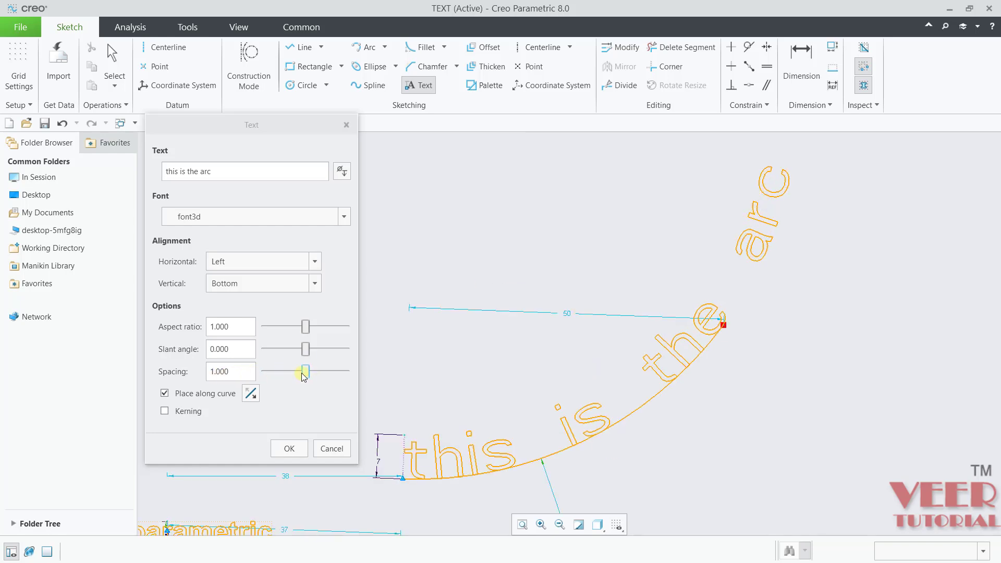
pyautogui.moveTo(303, 373); pyautogui.dragTo(302, 374)
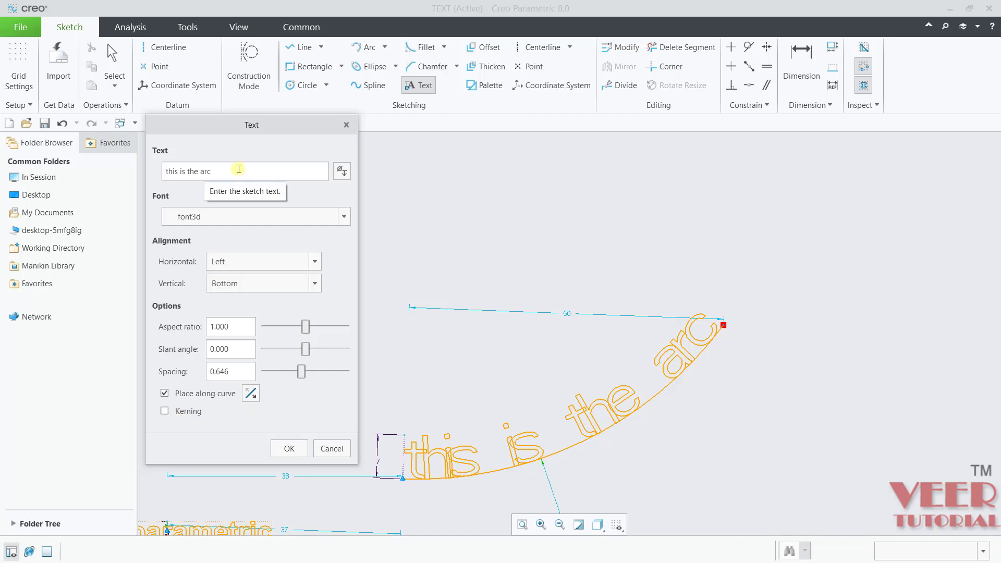
# Append ' AV' to the text, enable kerning, place it, and exit the Text tool.
pyautogui.click(238, 169)
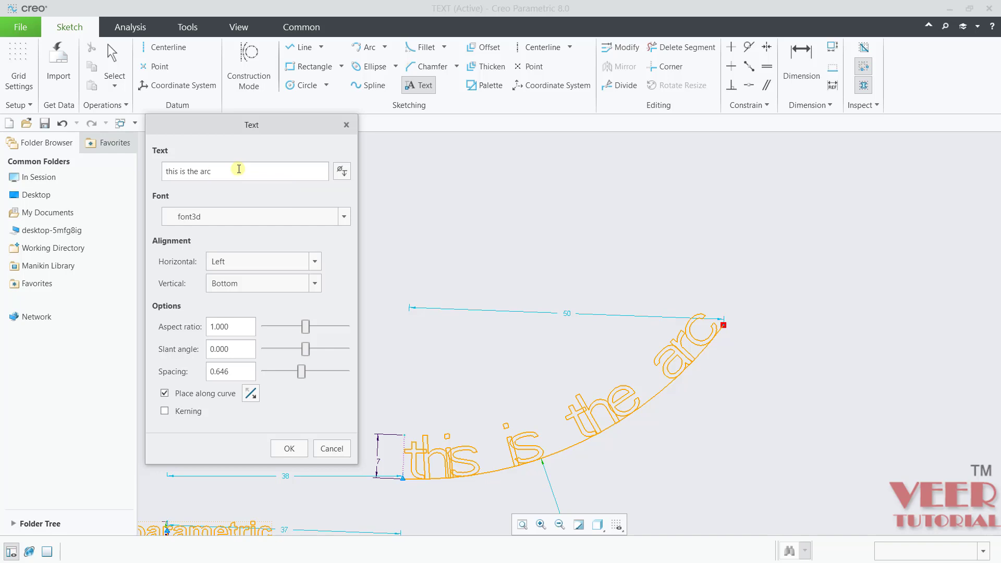
pyautogui.write('AV')
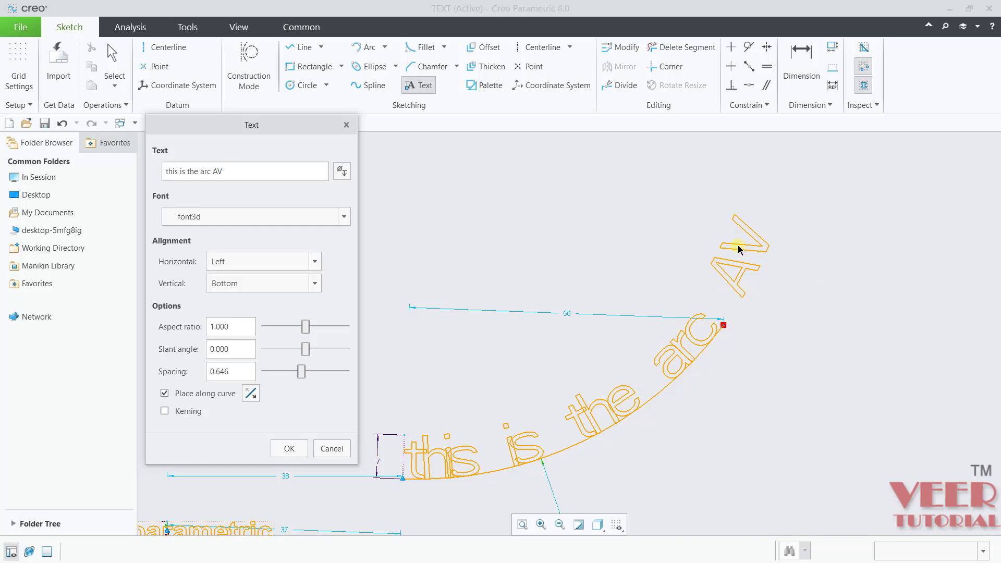
pyautogui.click(165, 411)
pyautogui.click(289, 448)
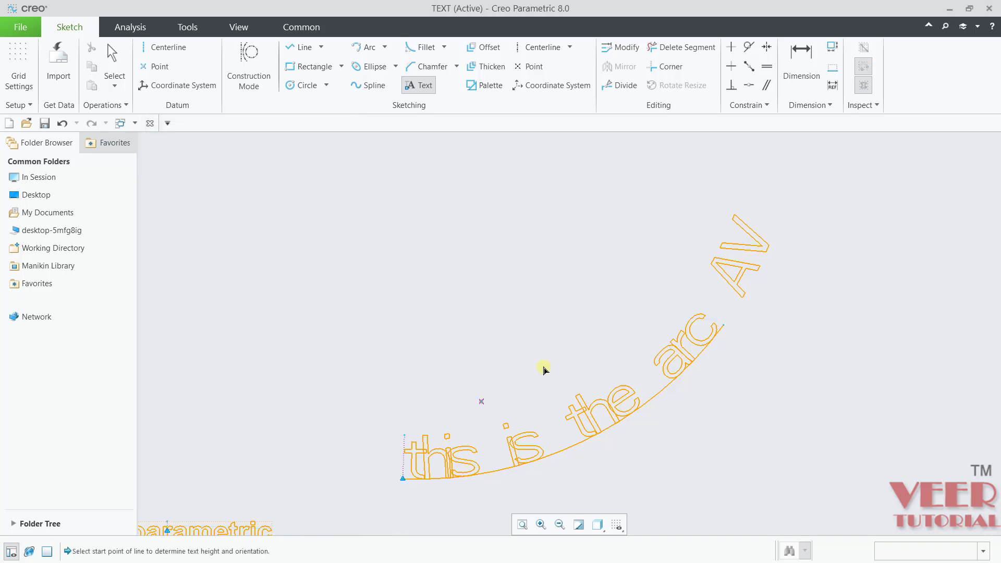
pyautogui.middleClick(536, 309)
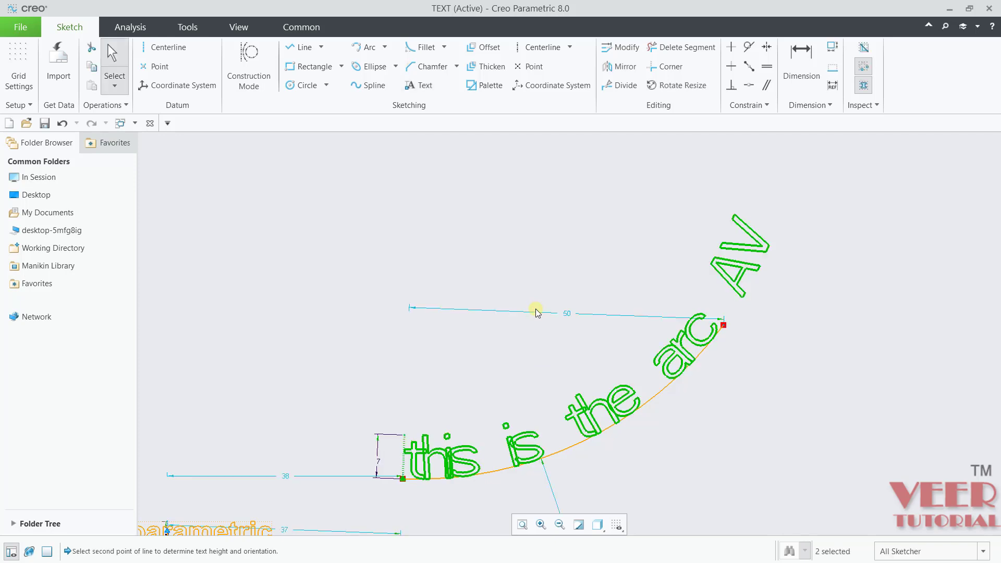